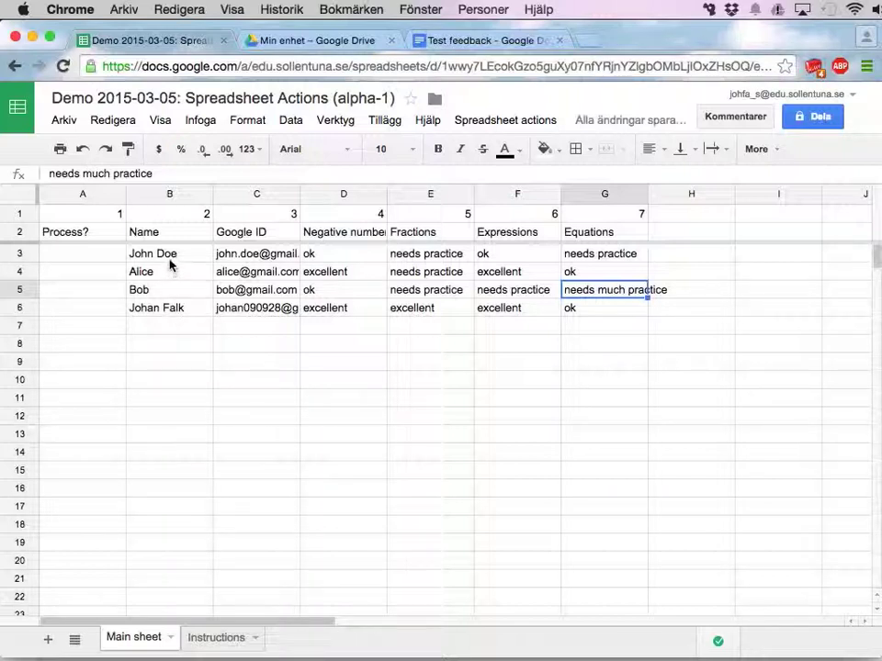
Review the student names, email addresses, topic headings and block of test ratings
drag(169, 258, 172, 309)
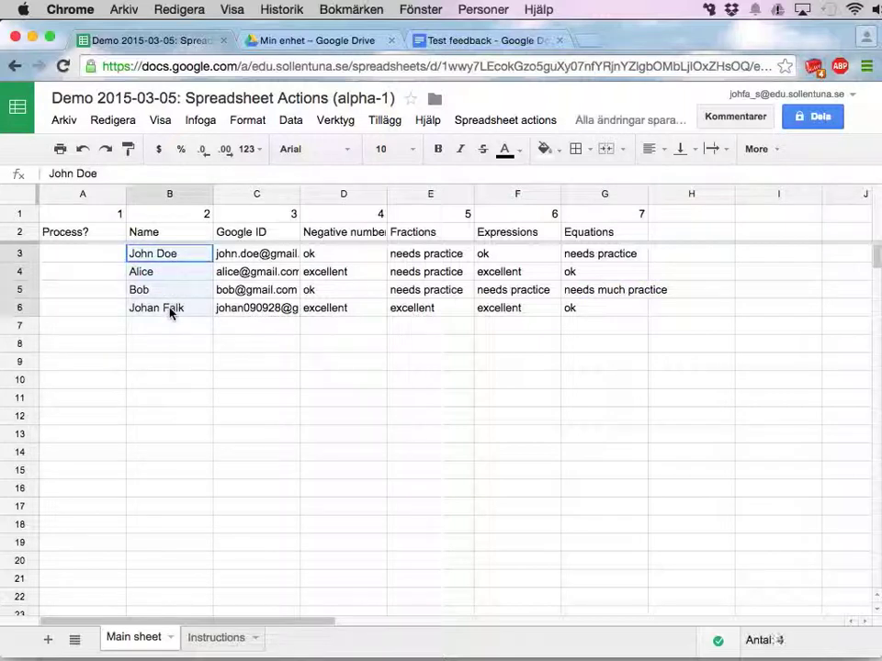
drag(257, 258, 256, 317)
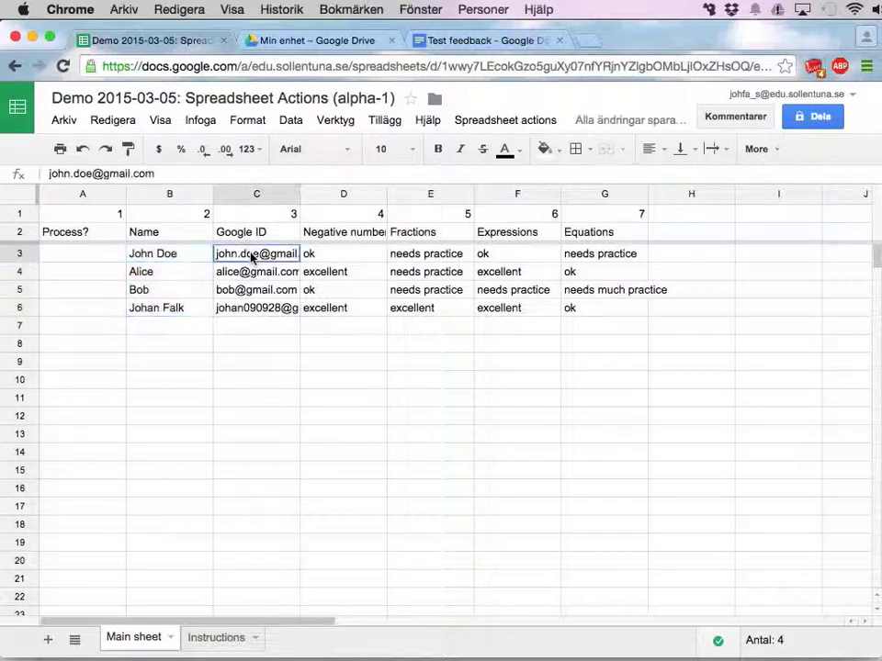
click(366, 314)
click(345, 233)
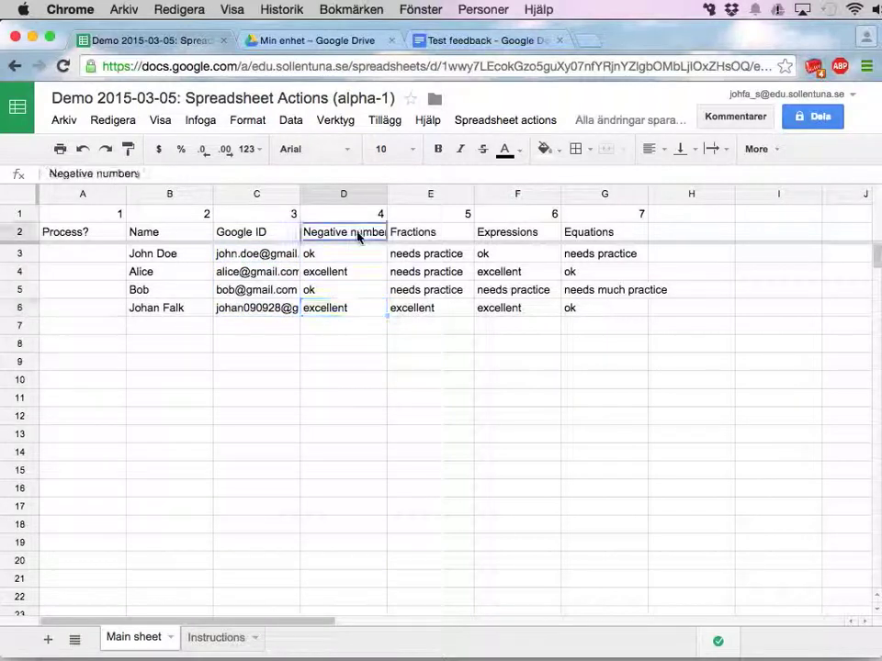
click(470, 235)
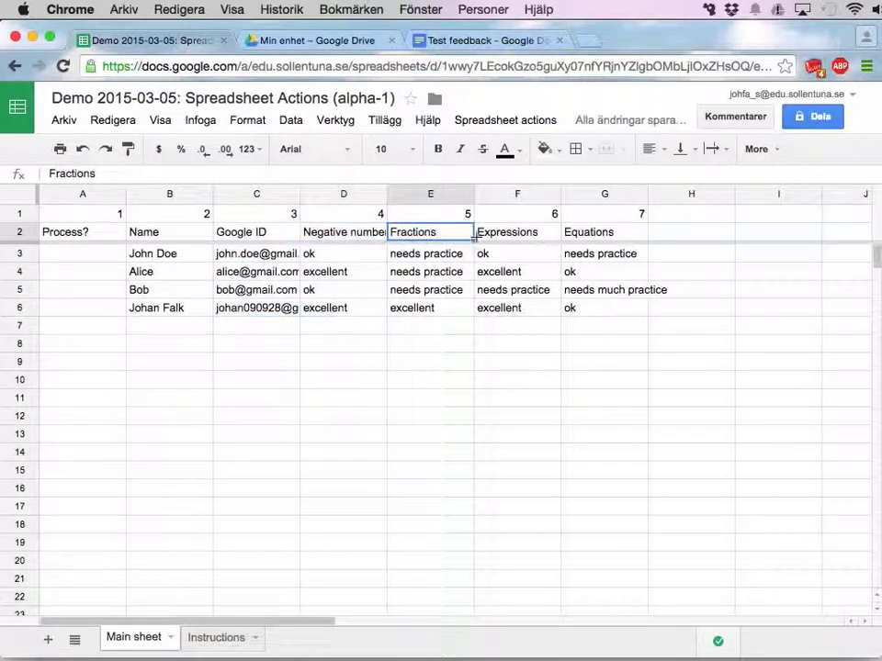
click(604, 239)
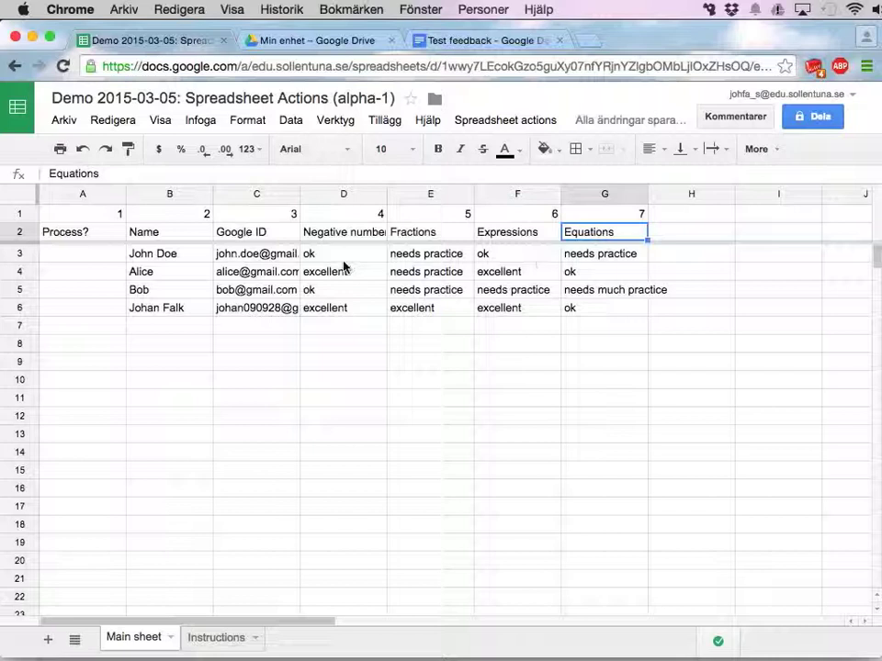
mouse_move(346, 258)
mouse_down()
mouse_move(538, 309)
mouse_move(612, 315)
mouse_up()
click(612, 315)
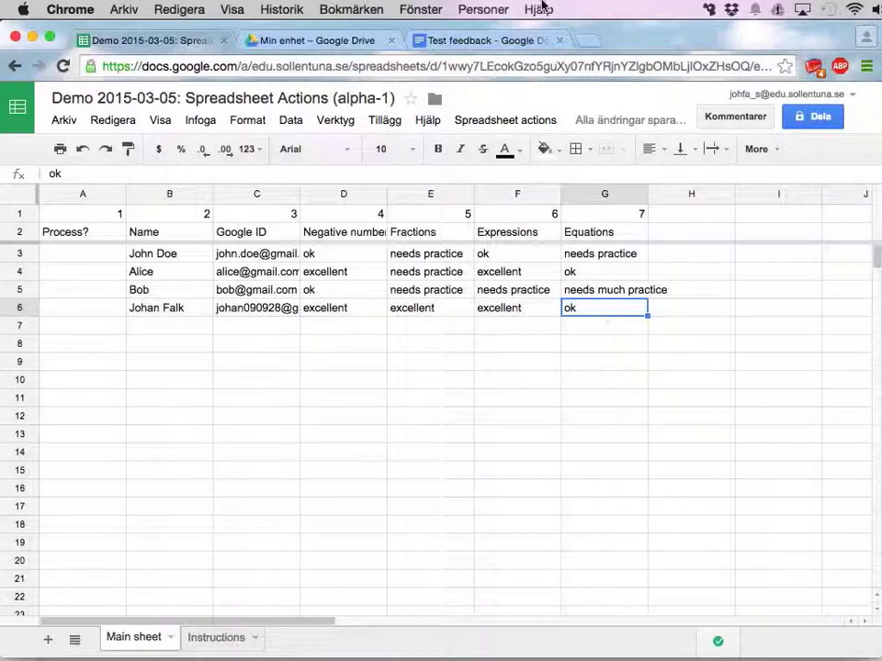
Glance at the Test feedback template letter, then return to the results sheet
click(501, 43)
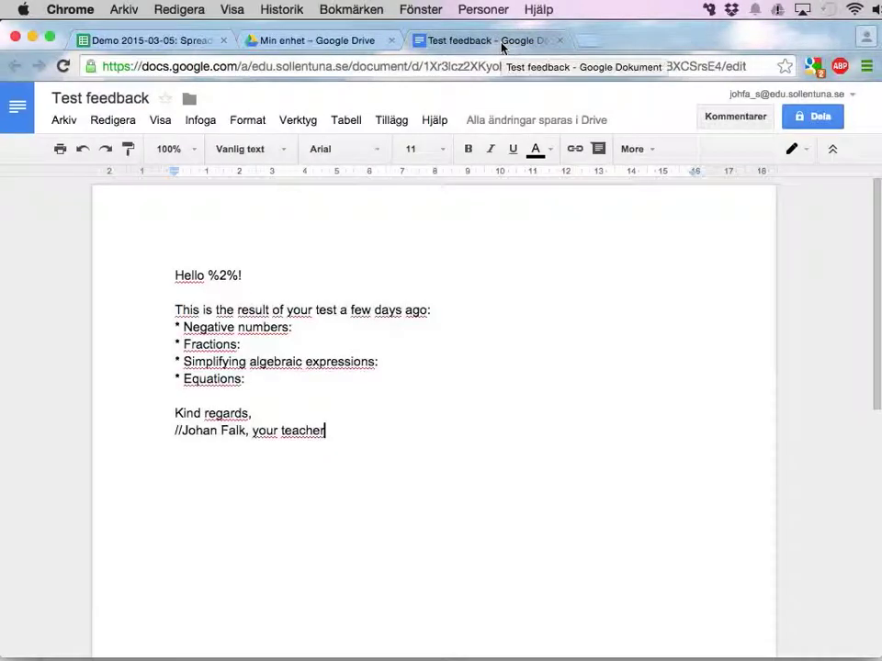
click(287, 293)
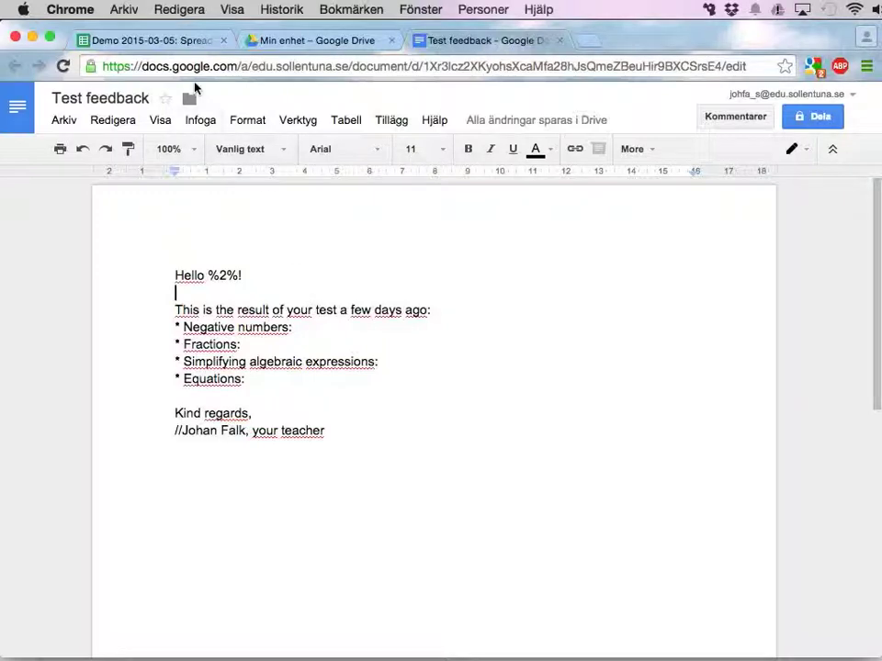
click(169, 40)
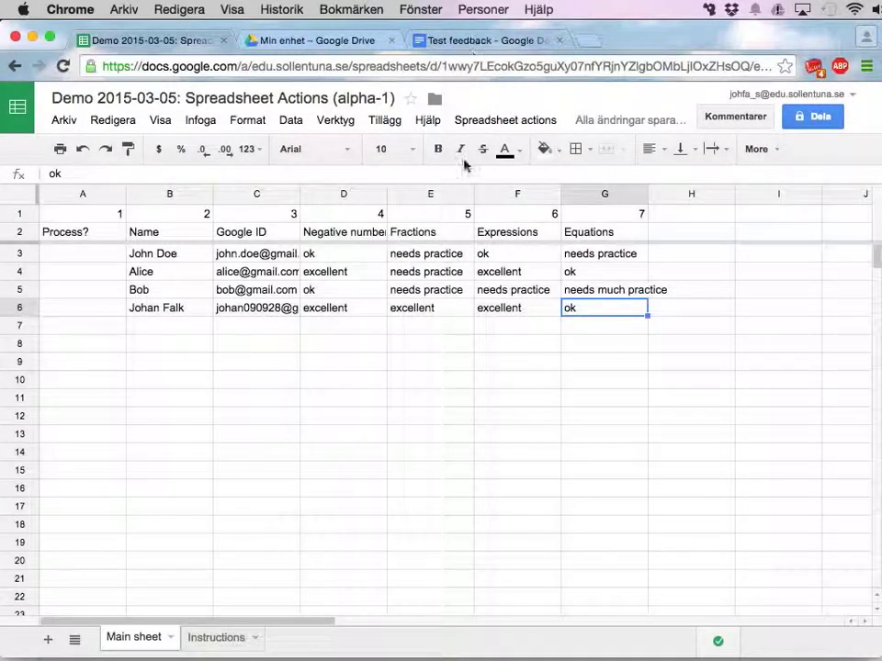
Check the column numbers in row 1 and bring up the Test feedback template
click(345, 256)
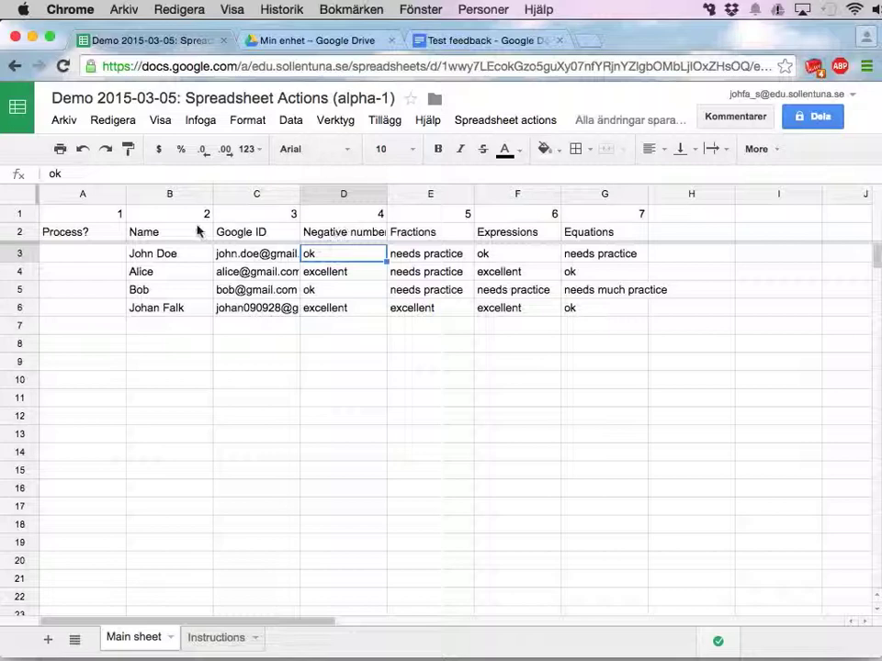
drag(109, 217, 622, 218)
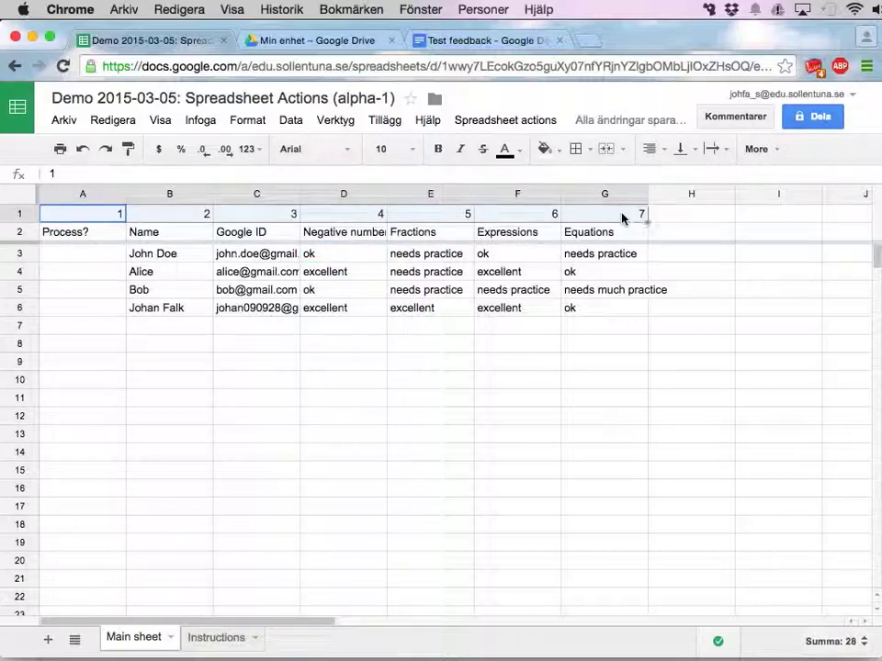
click(349, 256)
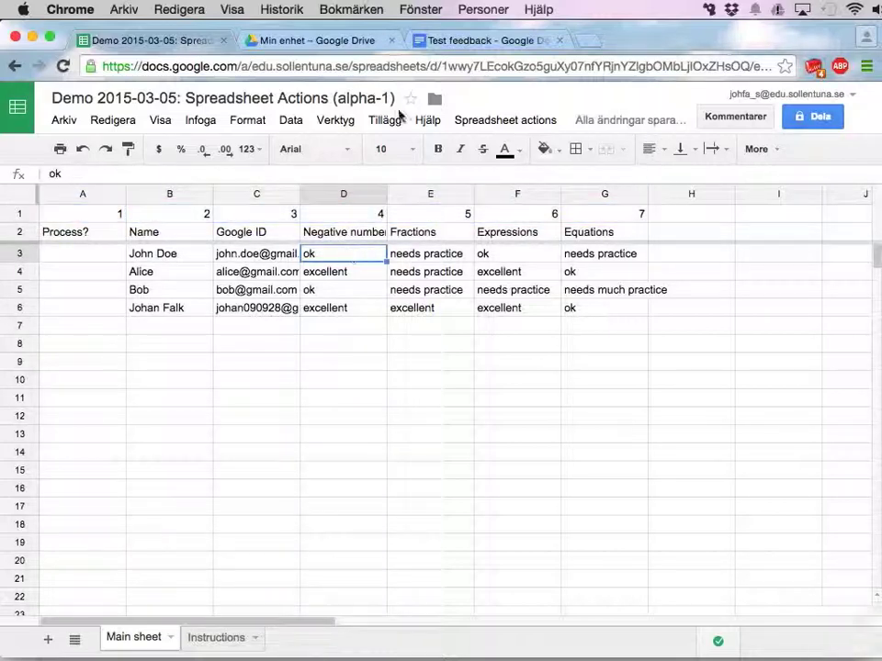
click(457, 42)
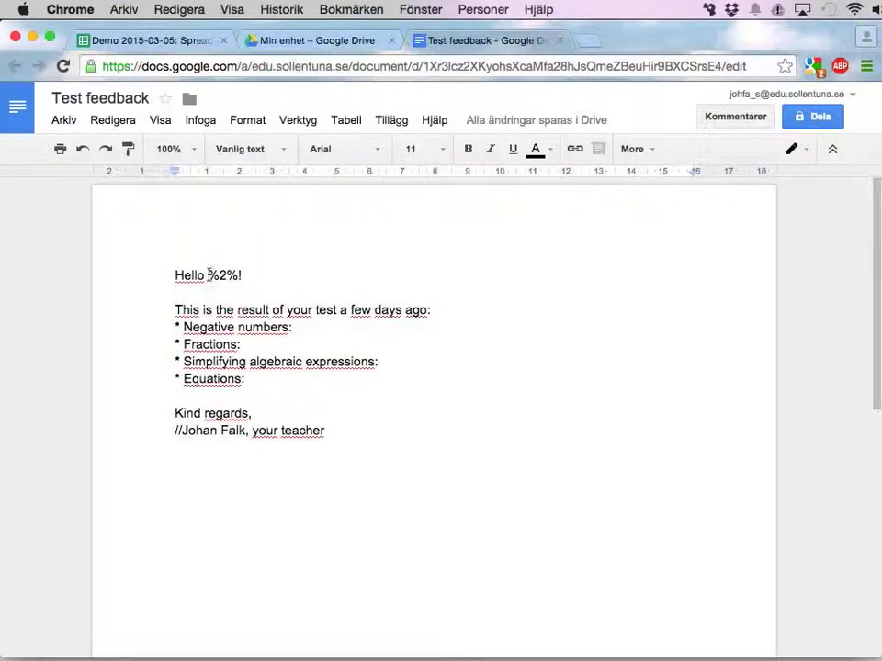
Confirm %2% maps to the name column, then add %4%, %5%, %6%, %7% after the topics
drag(208, 274, 236, 274)
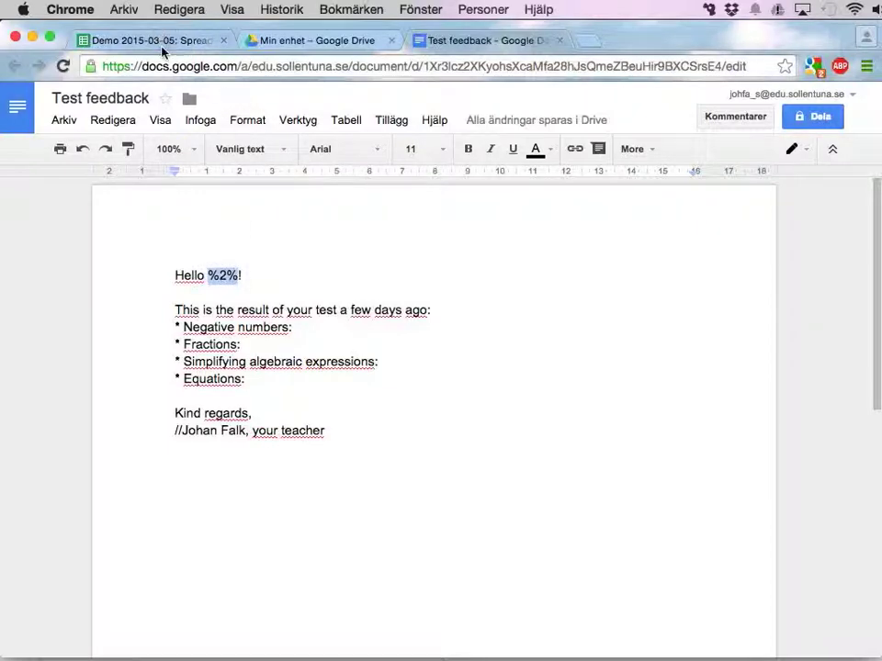
click(123, 41)
click(156, 255)
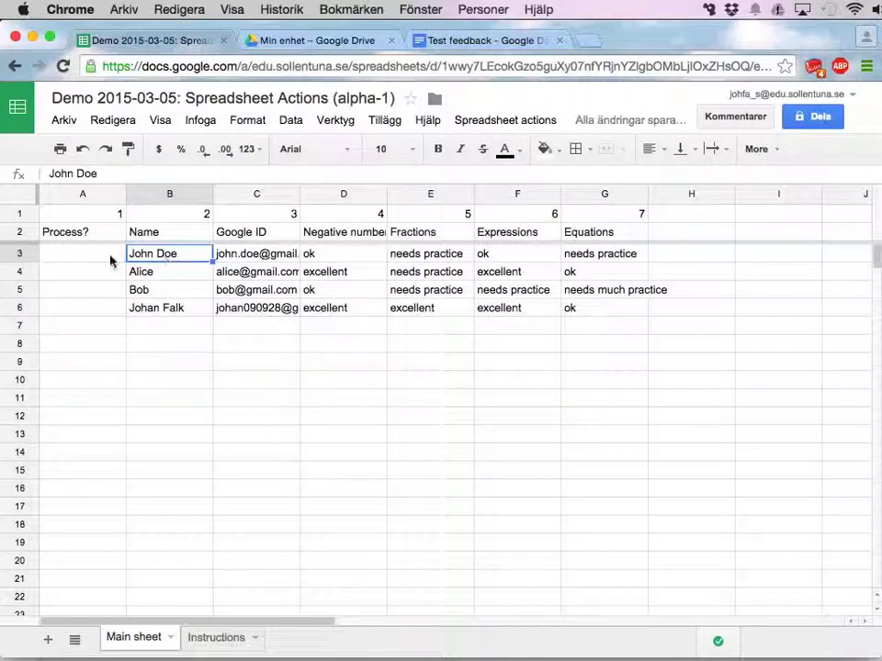
click(458, 44)
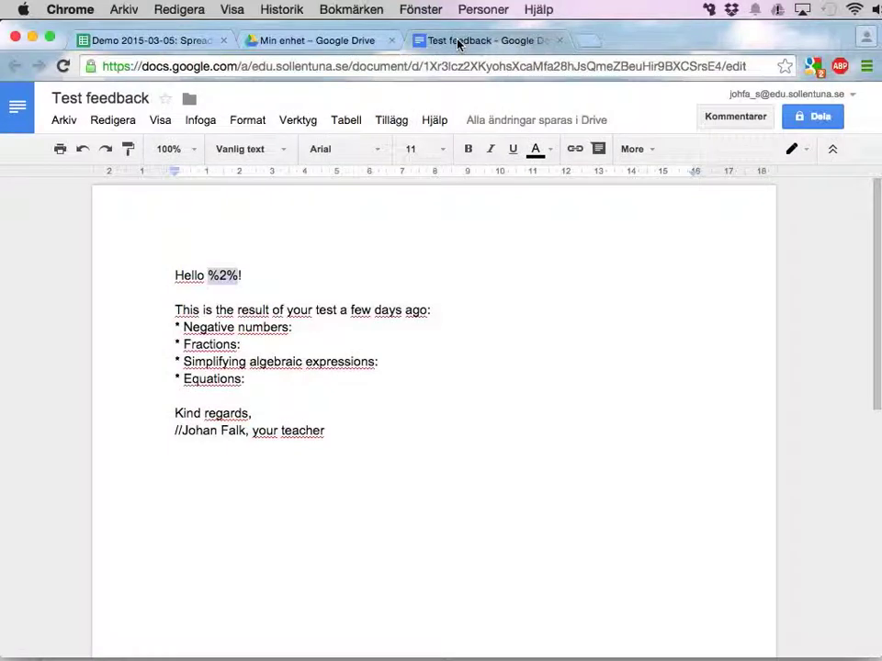
click(330, 324)
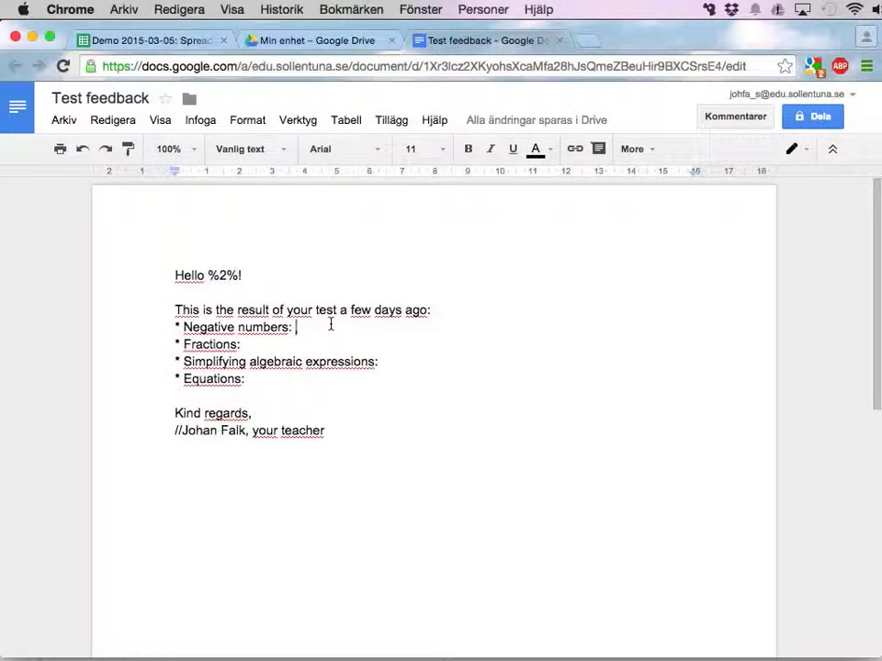
text(%4%)
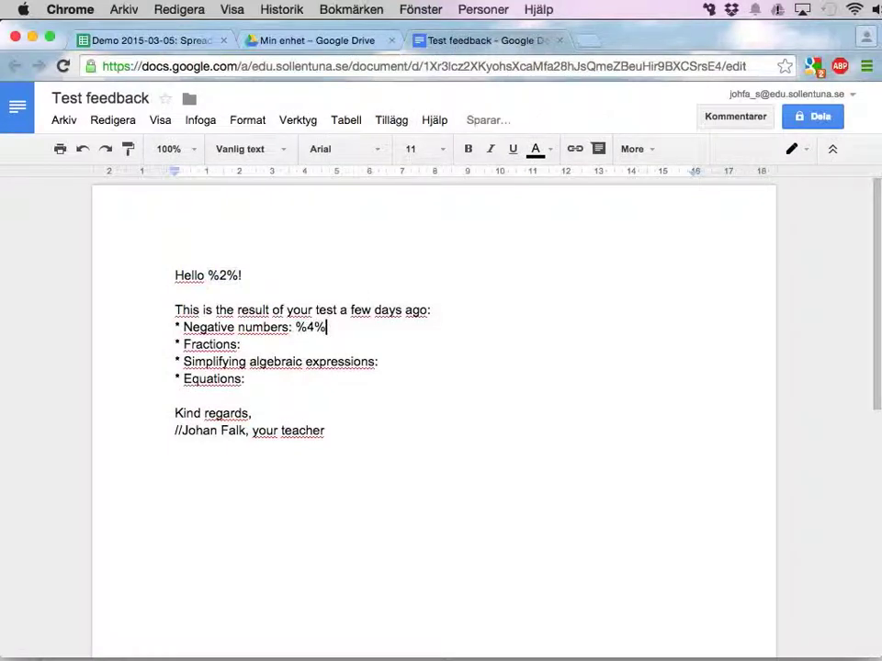
text(%)
text(5%%)
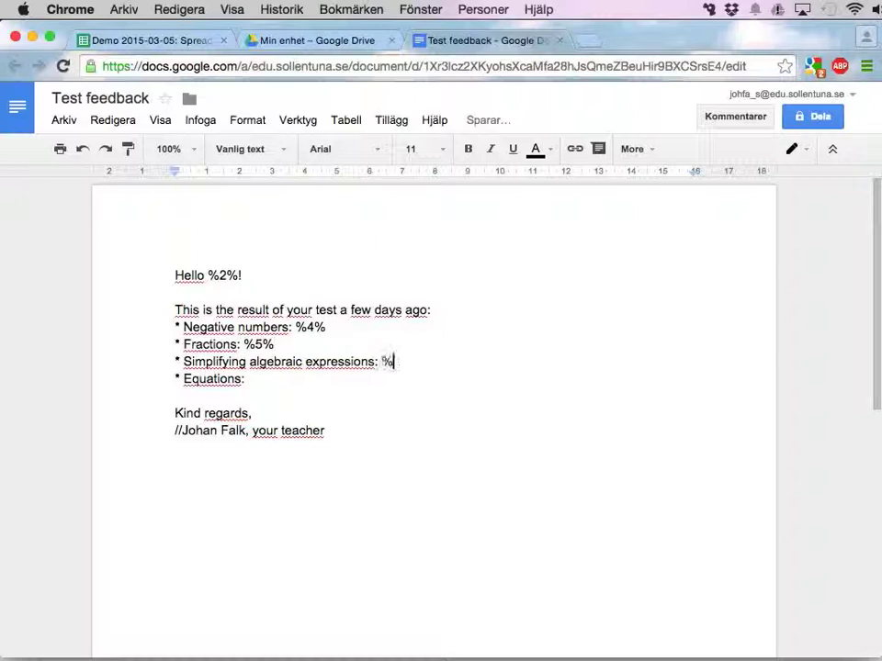
text(6%)
text(%7%)
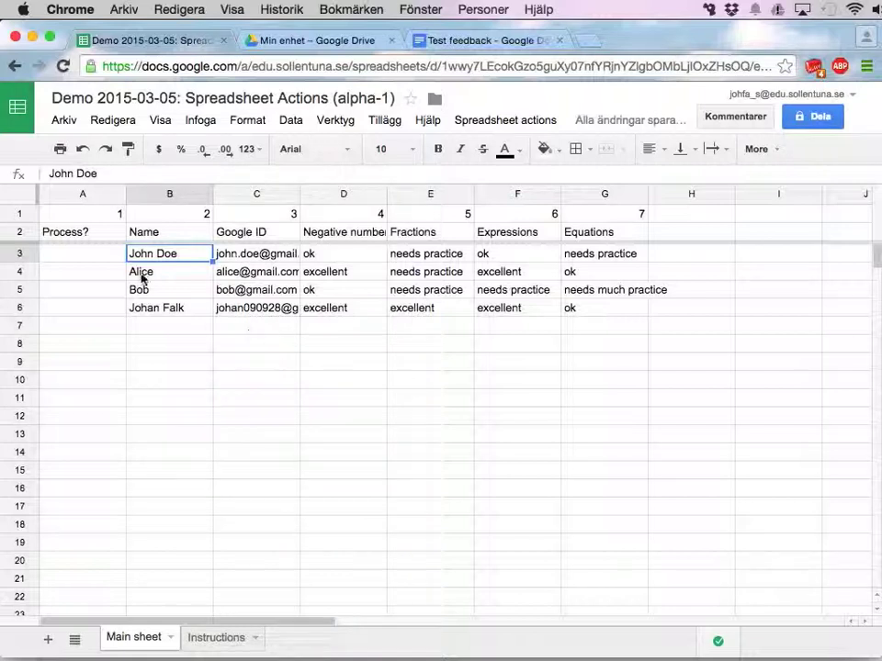
Run the Spreadsheet Actions 'Preview email based on document template' action for a student
click(492, 127)
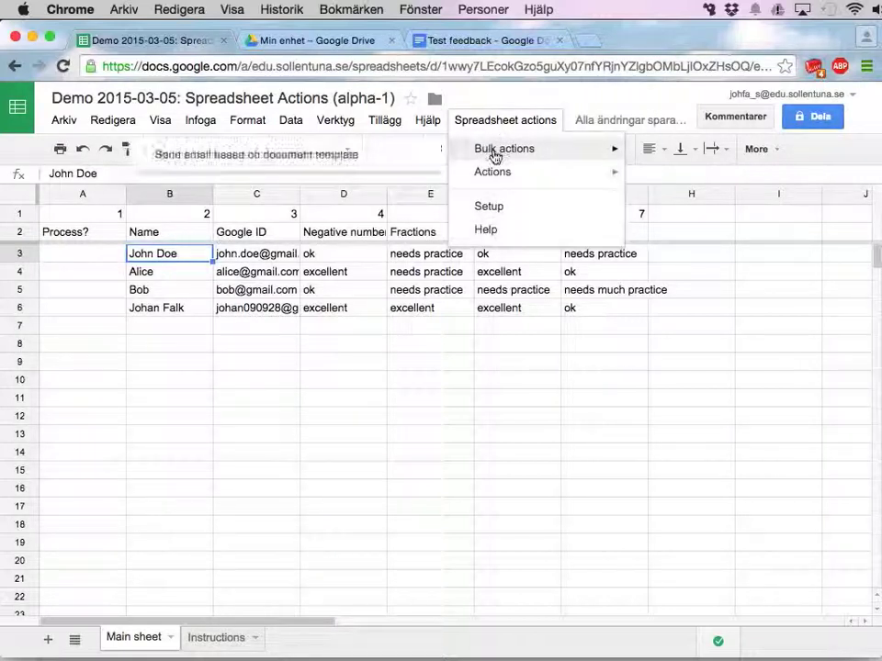
mouse_move(505, 149)
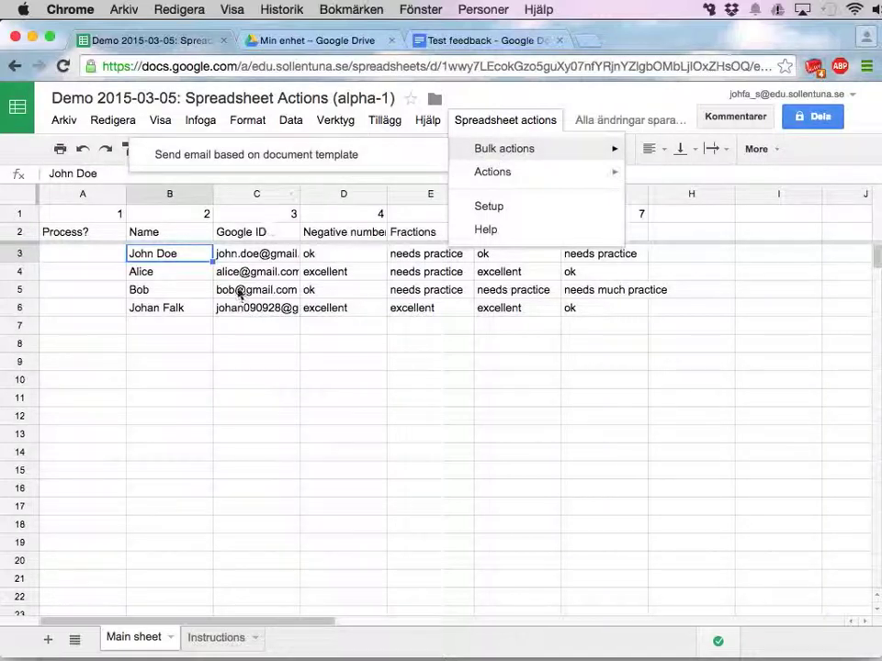
click(193, 310)
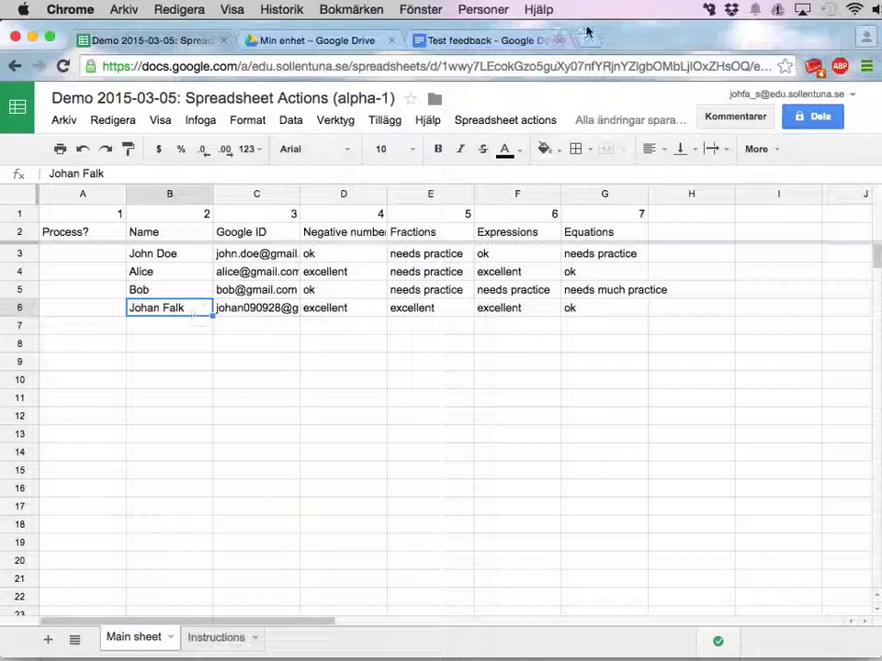
click(512, 123)
mouse_move(492, 171)
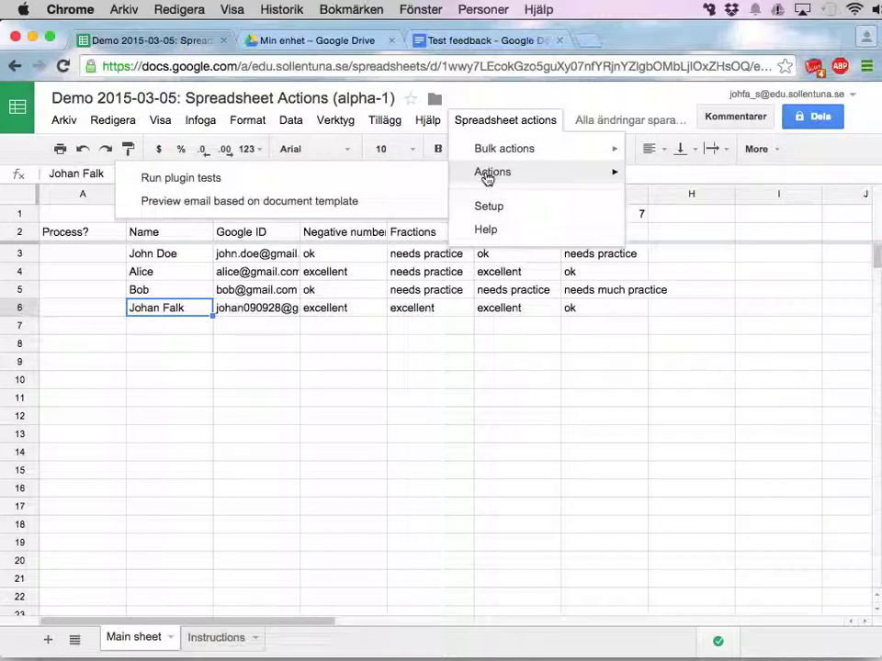
mouse_move(503, 148)
mouse_move(533, 172)
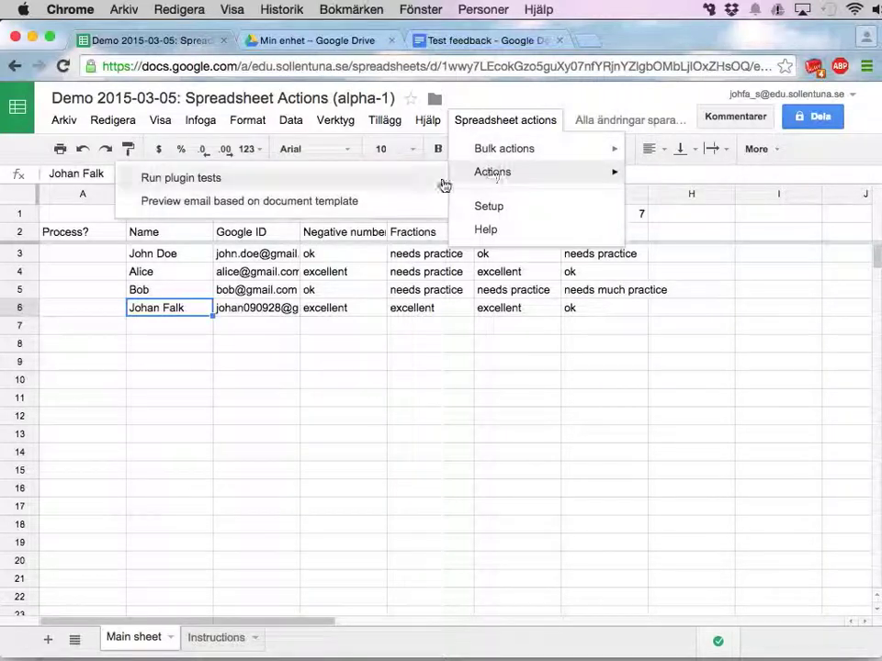
click(326, 203)
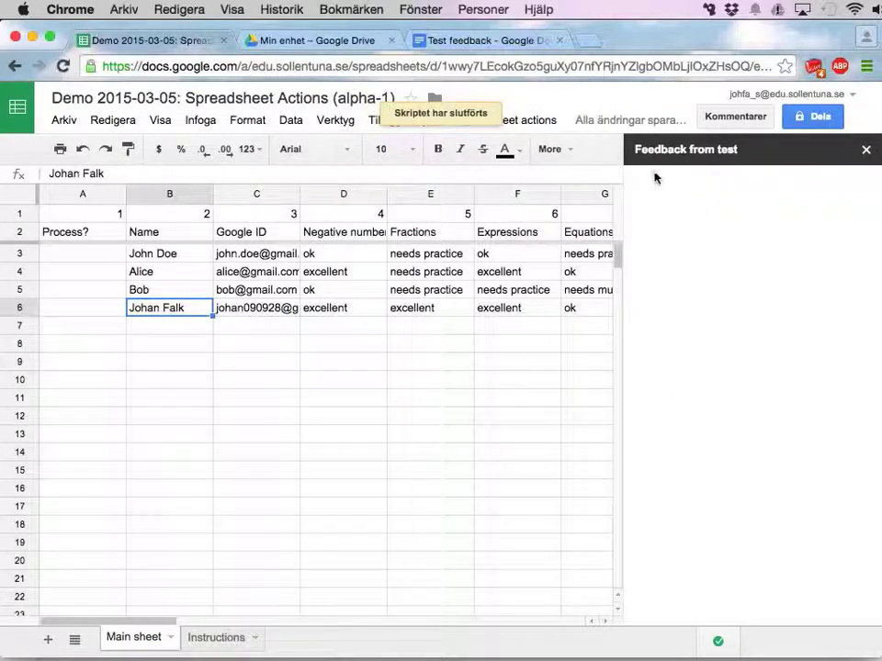
Compare the Feedback from test preview text with John Doe's topic ratings in row 3
drag(636, 149, 723, 149)
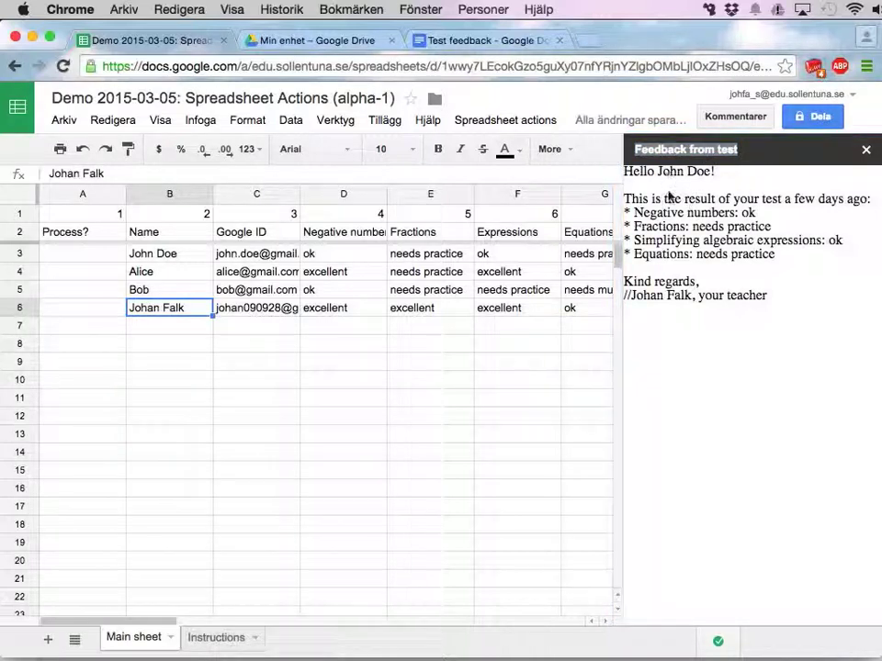
drag(644, 202, 733, 210)
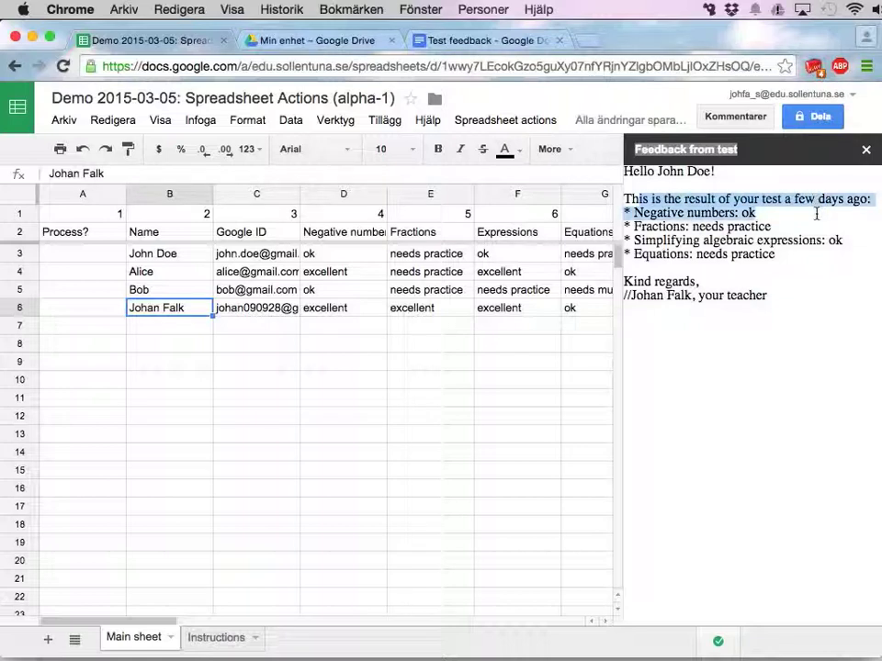
click(734, 213)
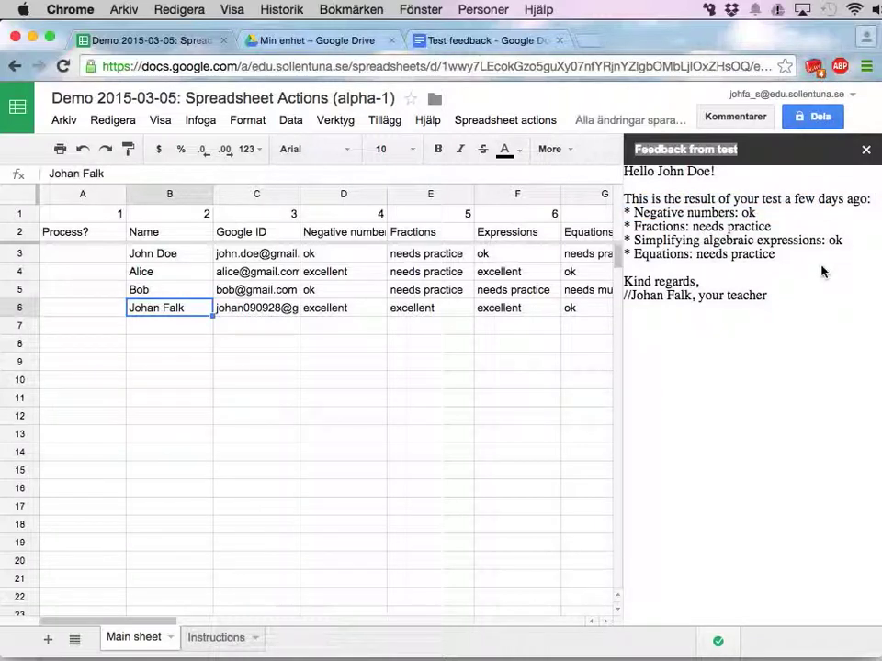
double_click(835, 240)
drag(695, 254, 792, 255)
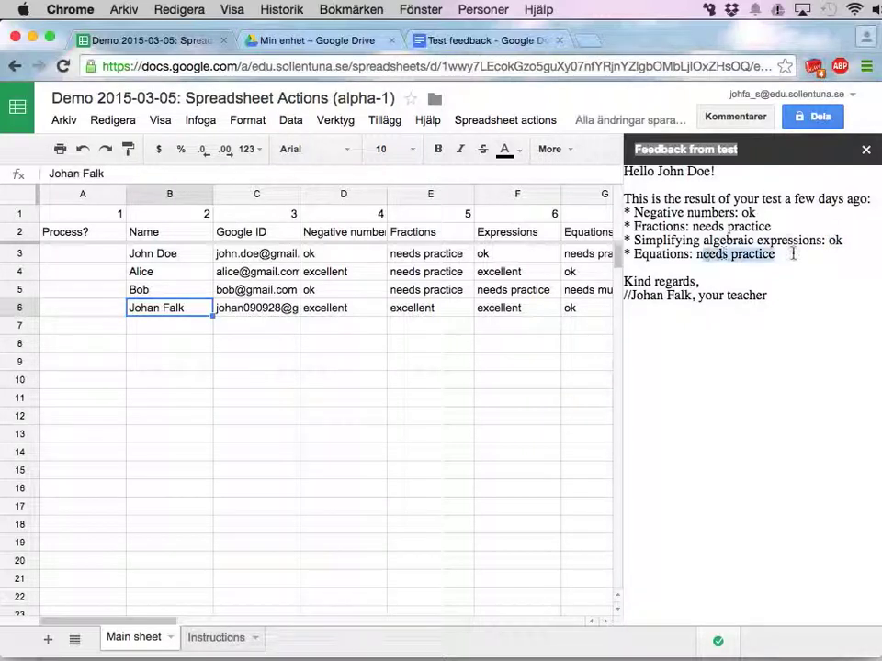
click(535, 260)
key(Right)
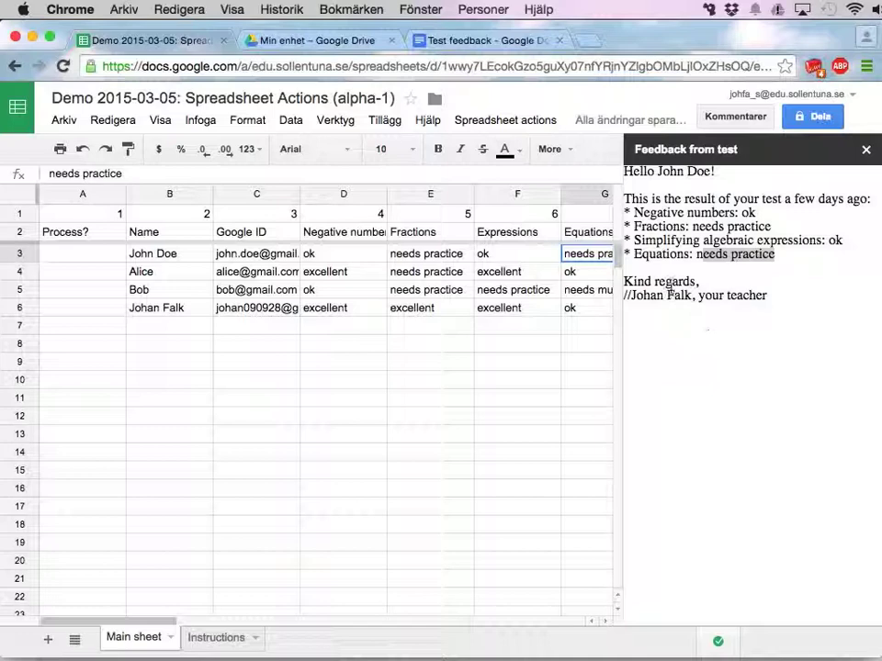
drag(625, 170, 687, 295)
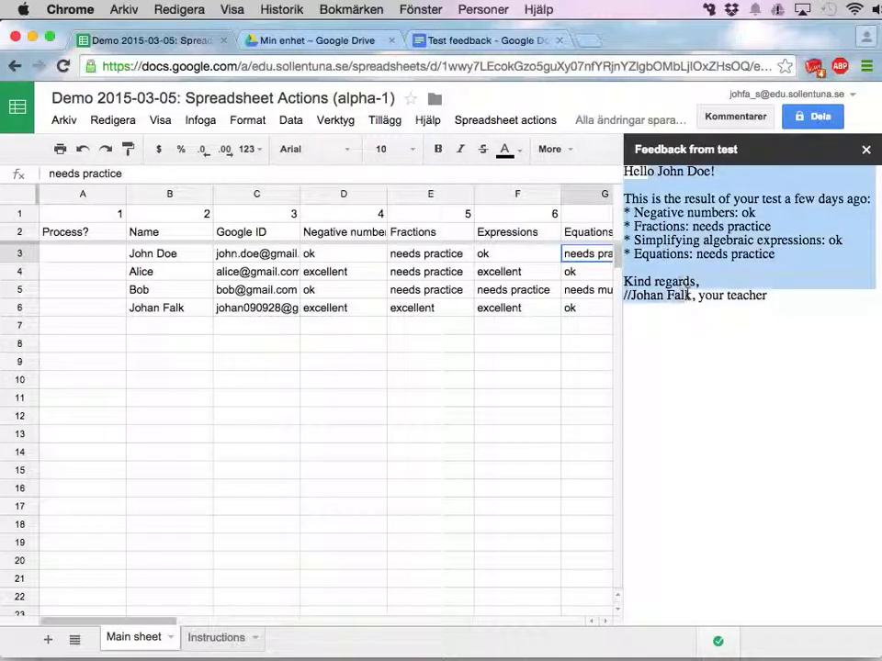
click(732, 295)
Close the preview and enter 1 in Process? cells A3 to A6, selecting A3:A6
click(865, 149)
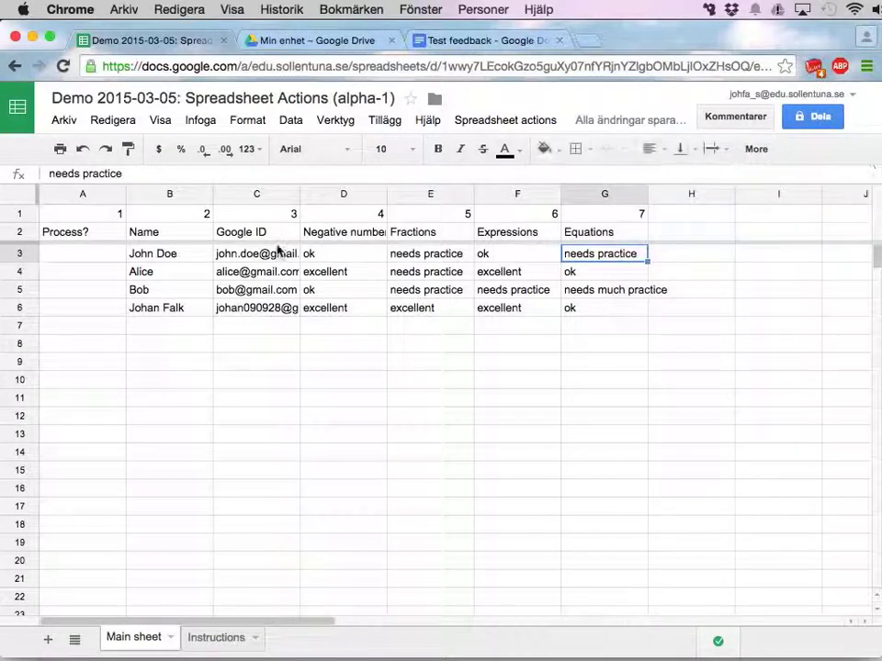
click(71, 264)
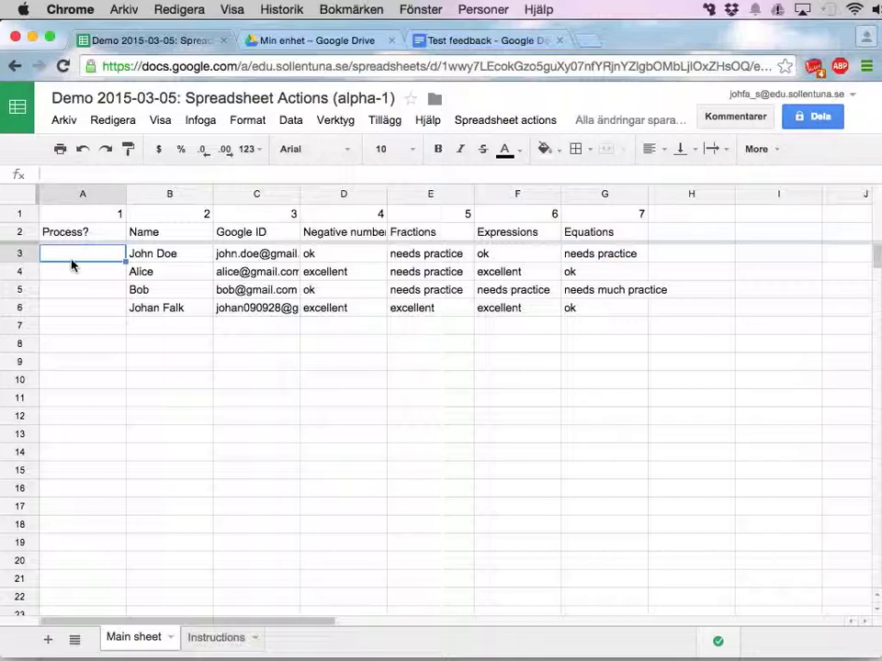
text(1)
key(Return)
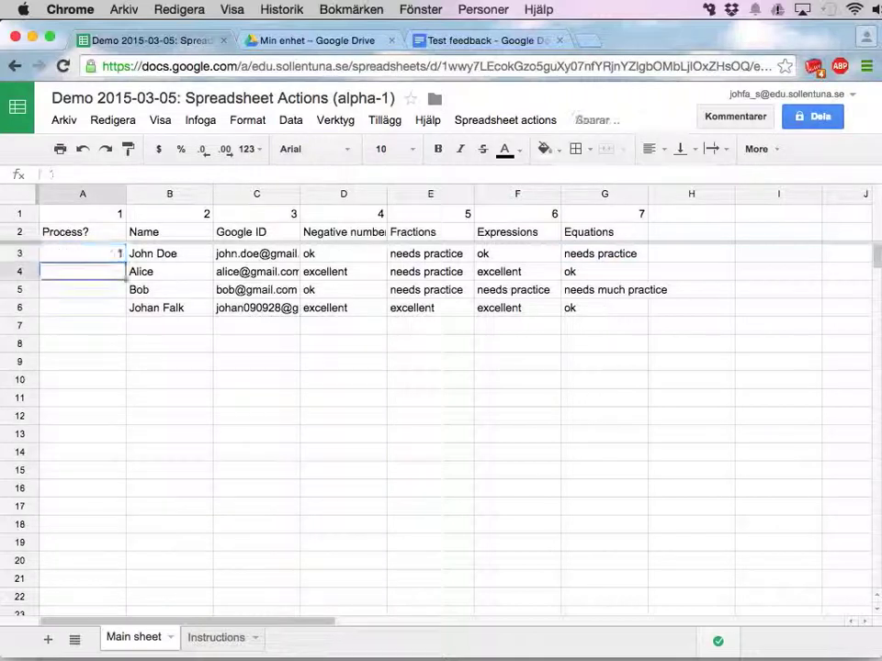
text(1 1 1)
key(Up)
key(Up)
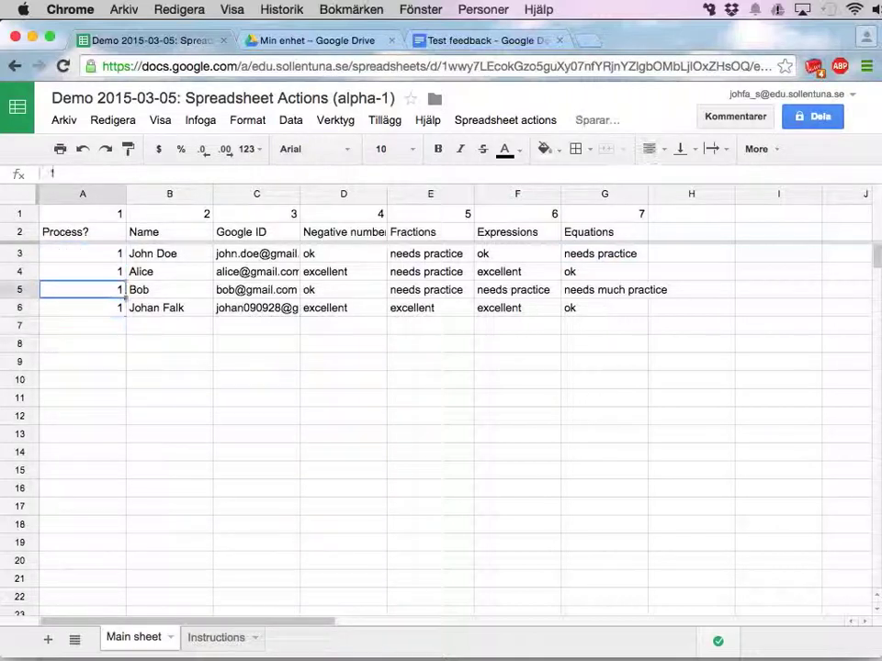
key(Up)
key(Up)
key(shift+Down)
key(shift+Down)
key(shift+Down)
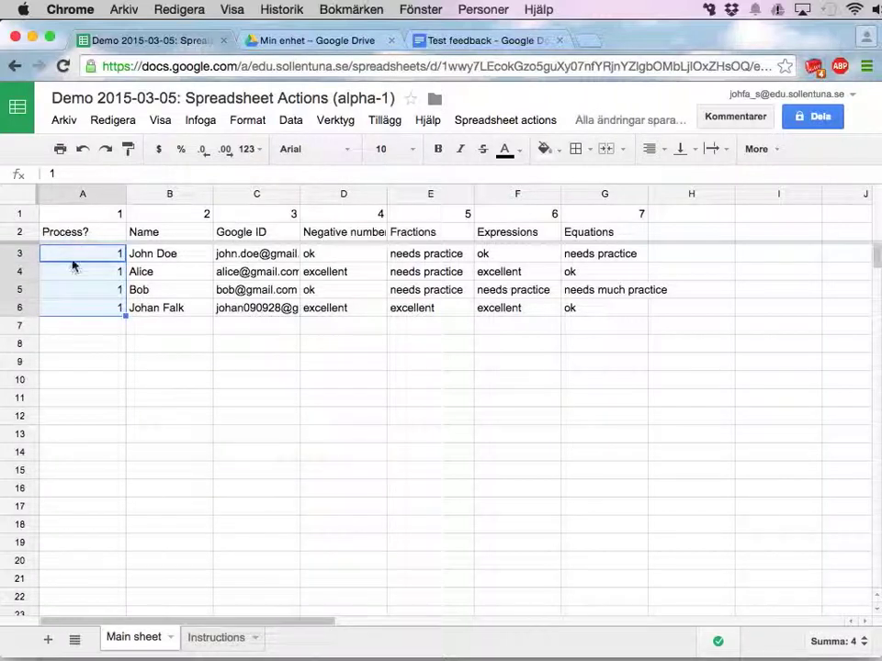
Run Bulk actions 'Send email based on document template' for the four marked students
click(195, 293)
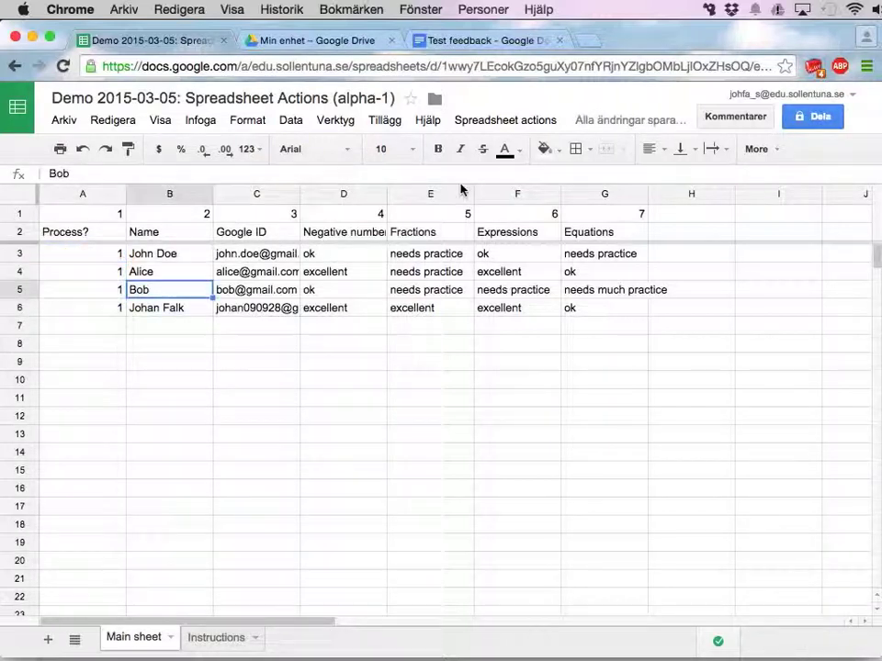
click(471, 123)
mouse_move(504, 149)
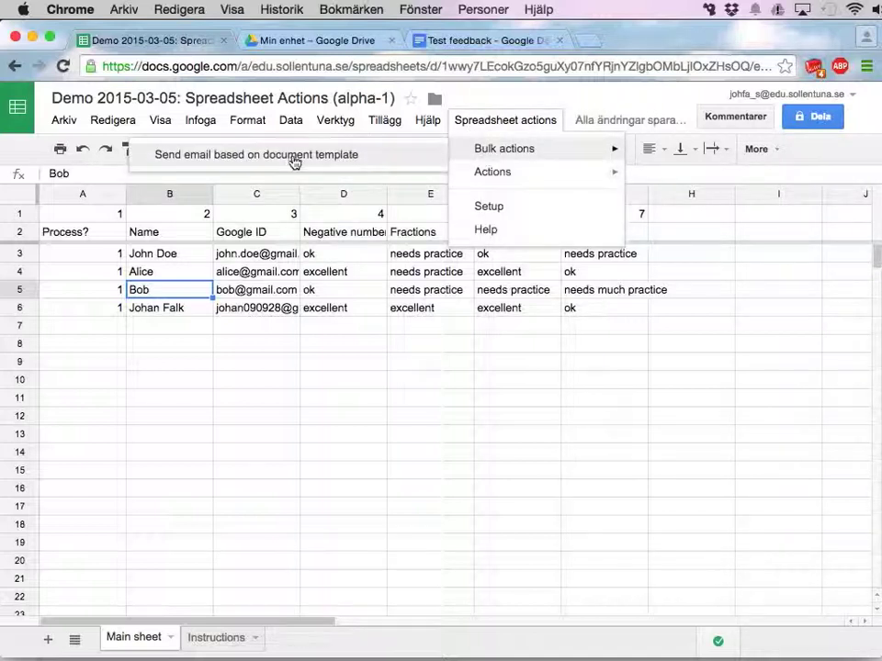
click(273, 156)
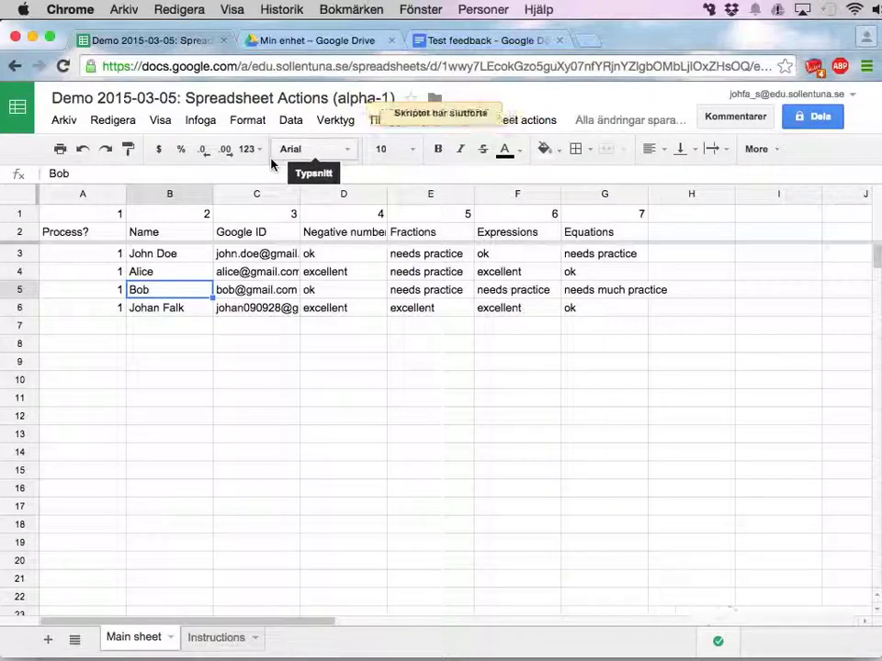
click(433, 372)
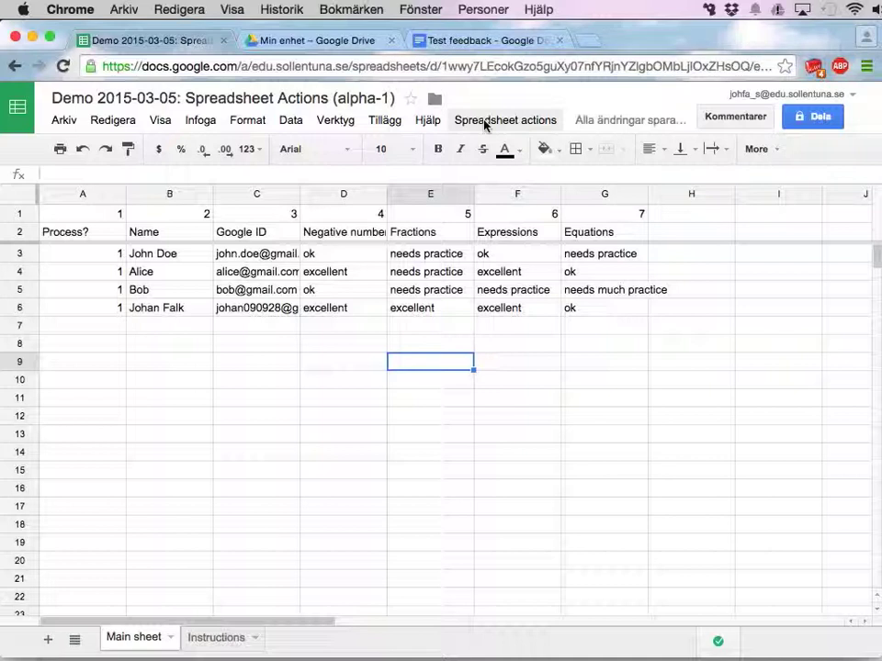
drag(108, 253, 199, 310)
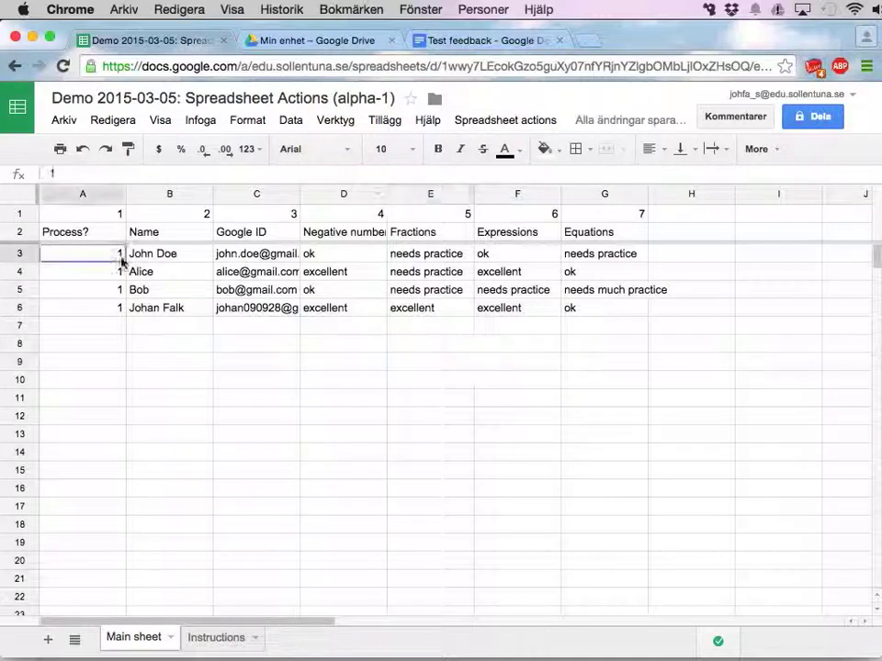
click(250, 315)
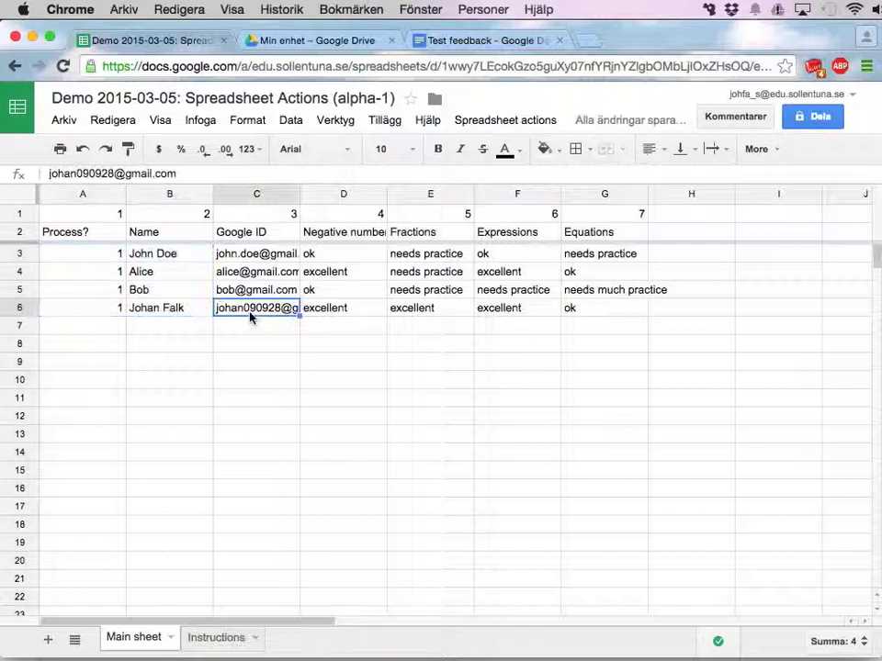